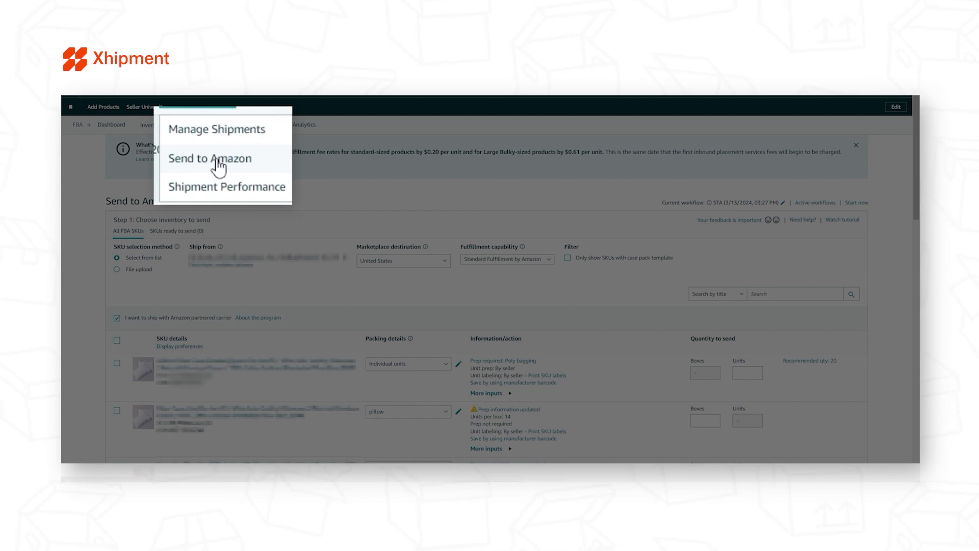
scroll(118, 282, down, 3)
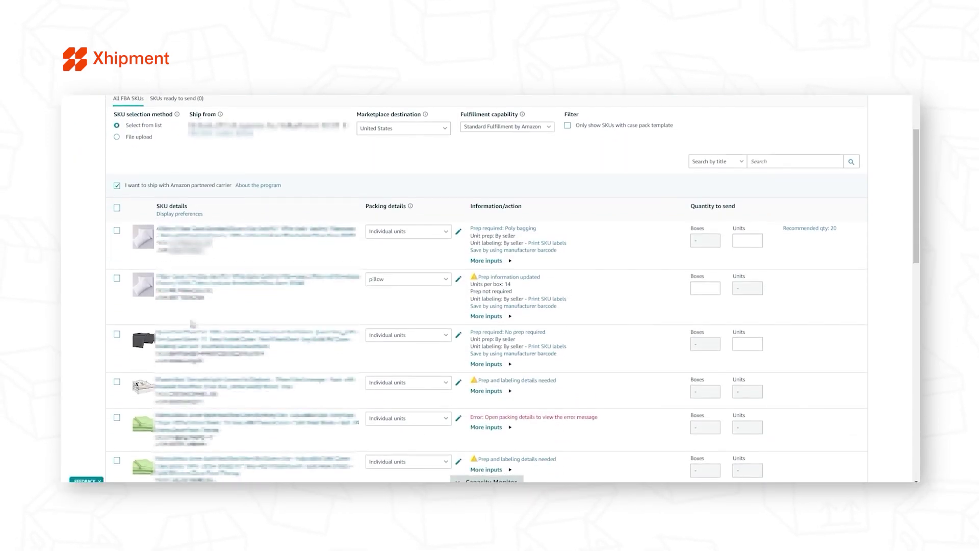
Step: Select the pillow SKU and quantify it at 5 boxes, 70 units, ready to send
click(117, 279)
click(703, 309)
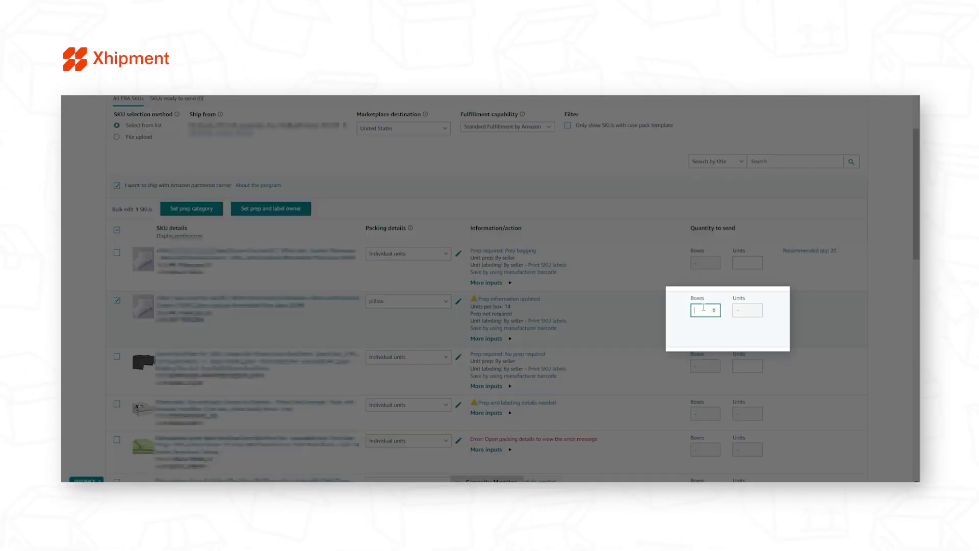
text(5)
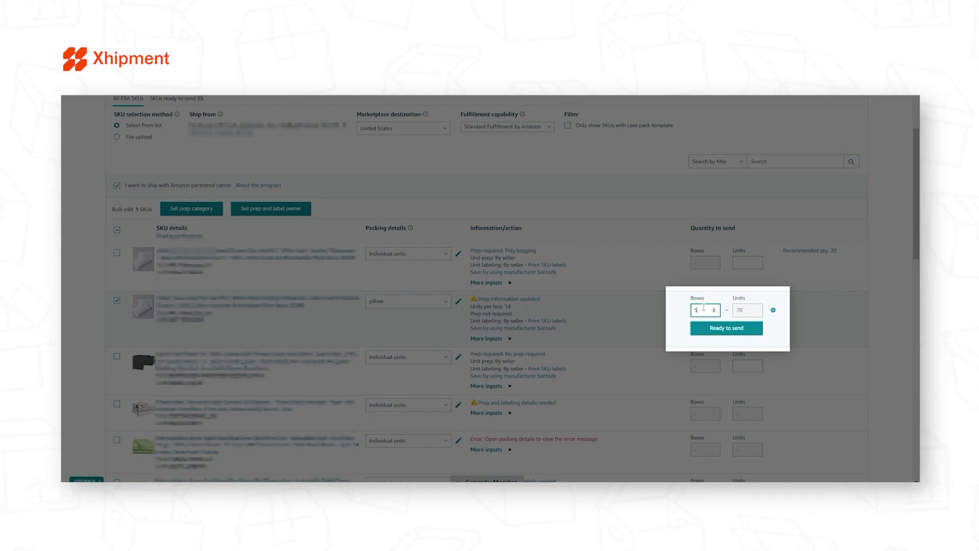
click(710, 328)
scroll(711, 326, down, 5)
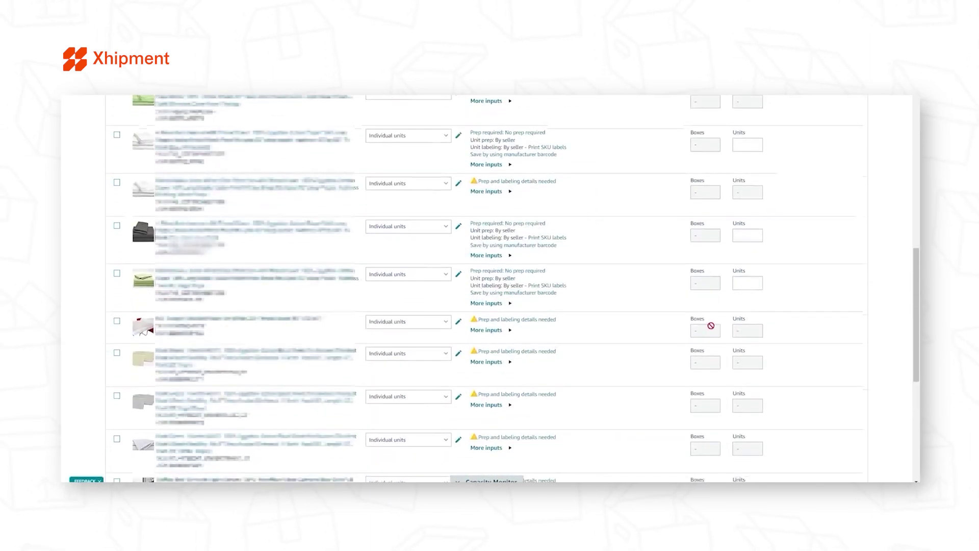
scroll(711, 326, down, 5)
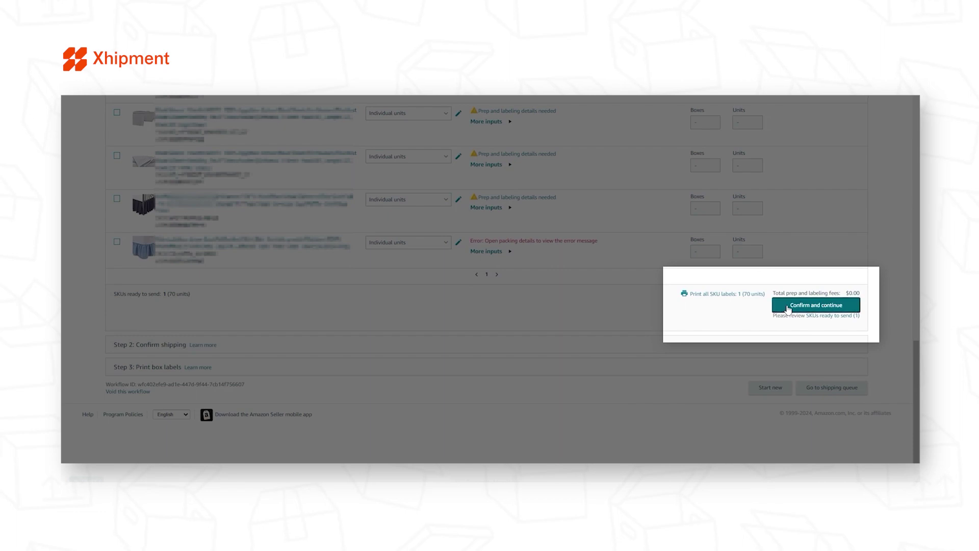
Step: Confirm the inventory and continue to the shipping step
click(788, 309)
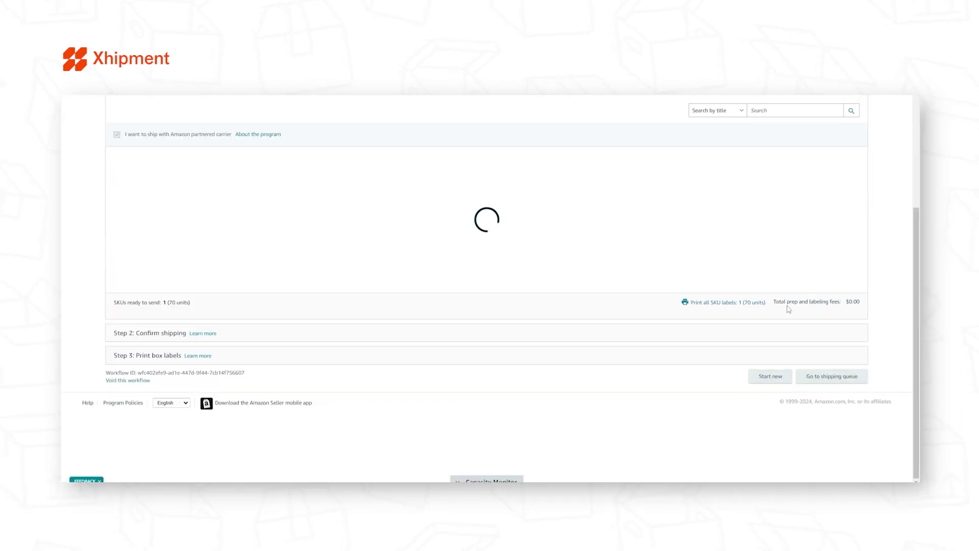
scroll(195, 405, down, 2)
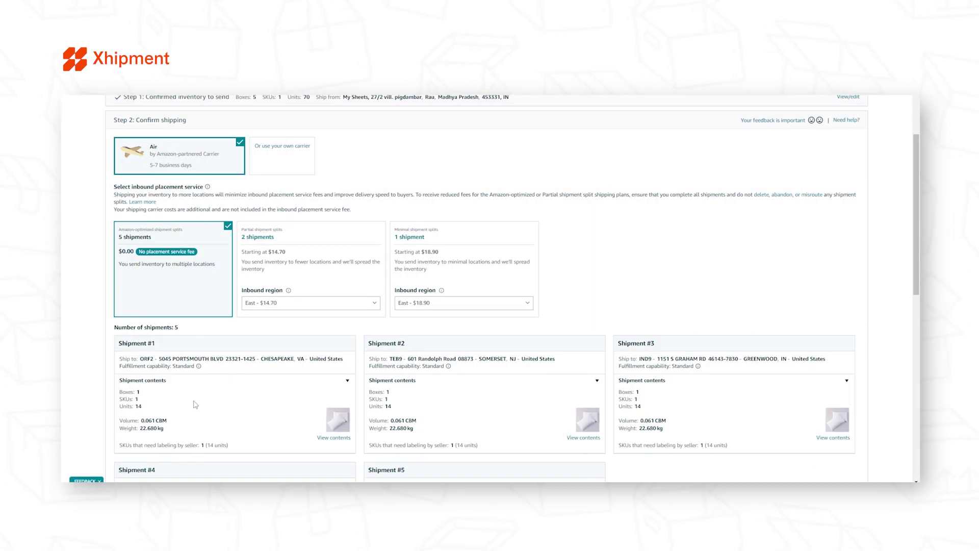
scroll(195, 405, down, 1)
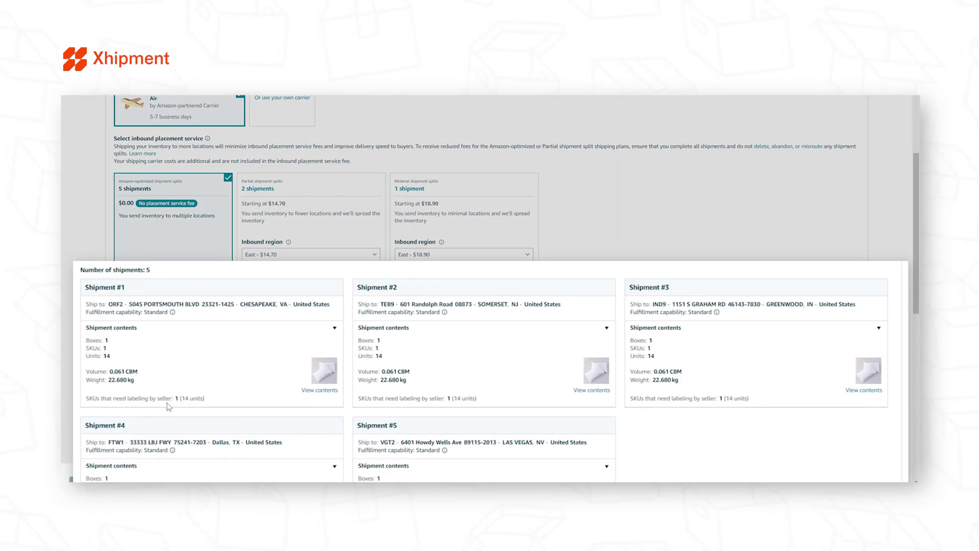
Step: Choose Minimal shipment splits (1 shipment) with inbound region West - $28.70
click(291, 219)
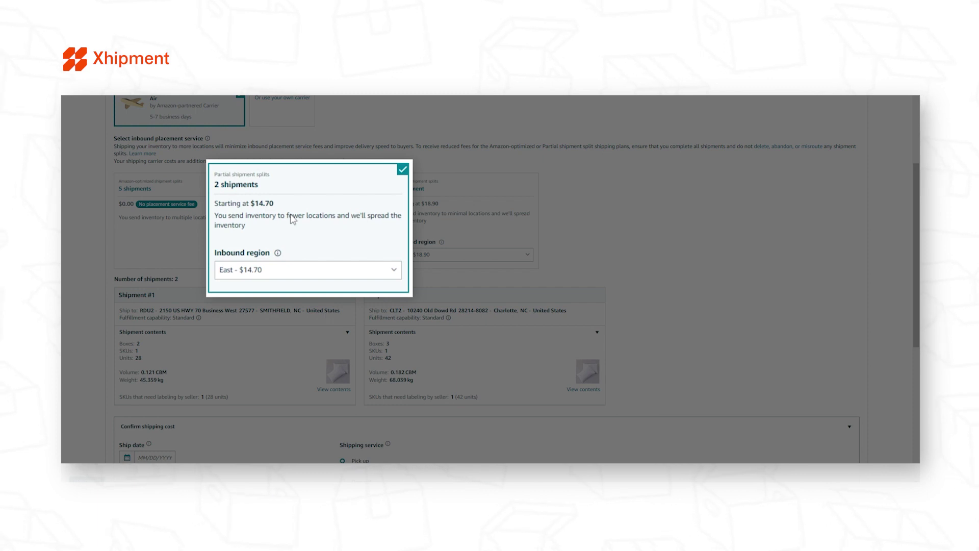
click(274, 269)
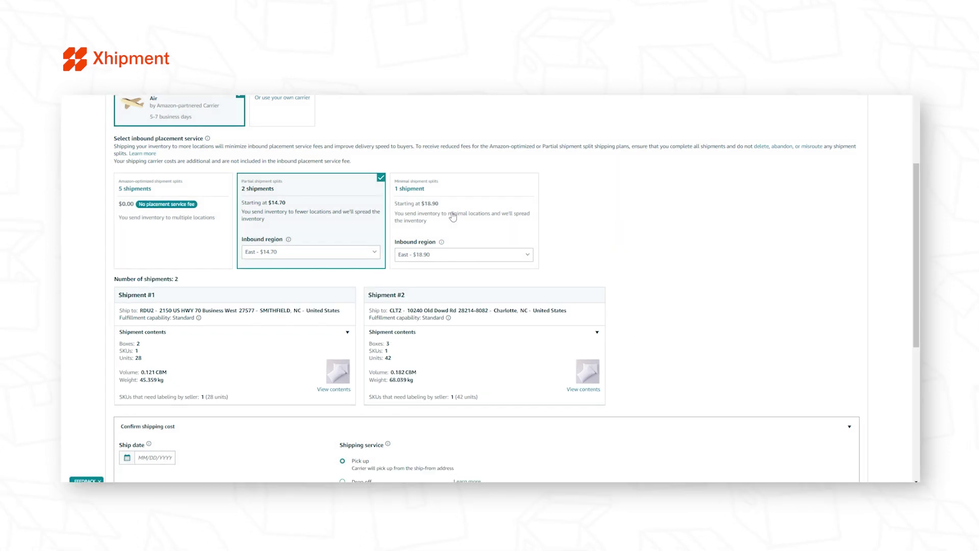
click(452, 222)
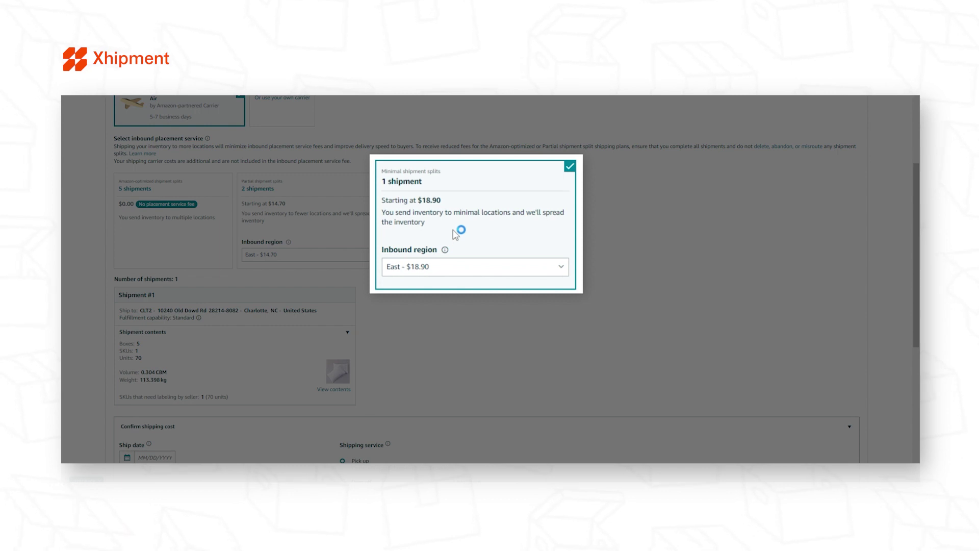
click(444, 269)
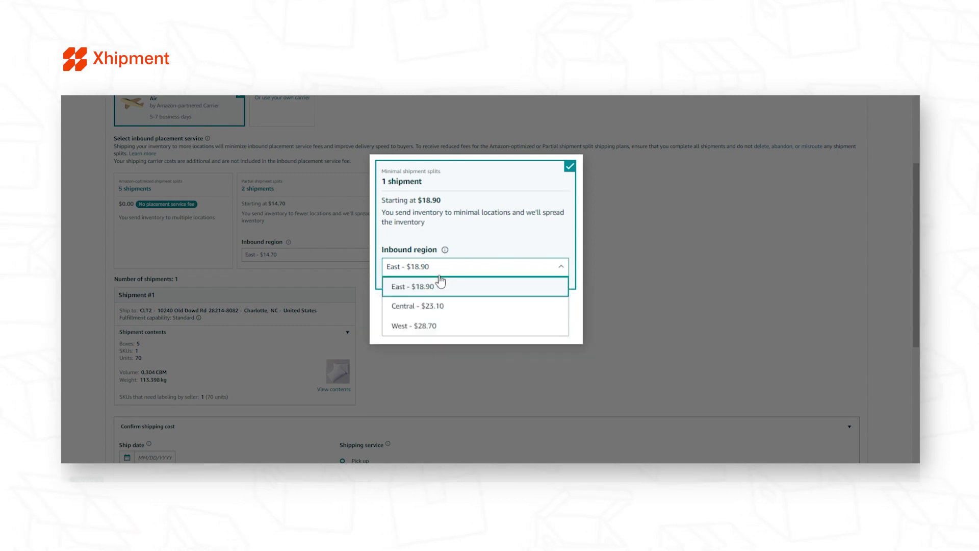
click(433, 329)
scroll(425, 304, down, 2)
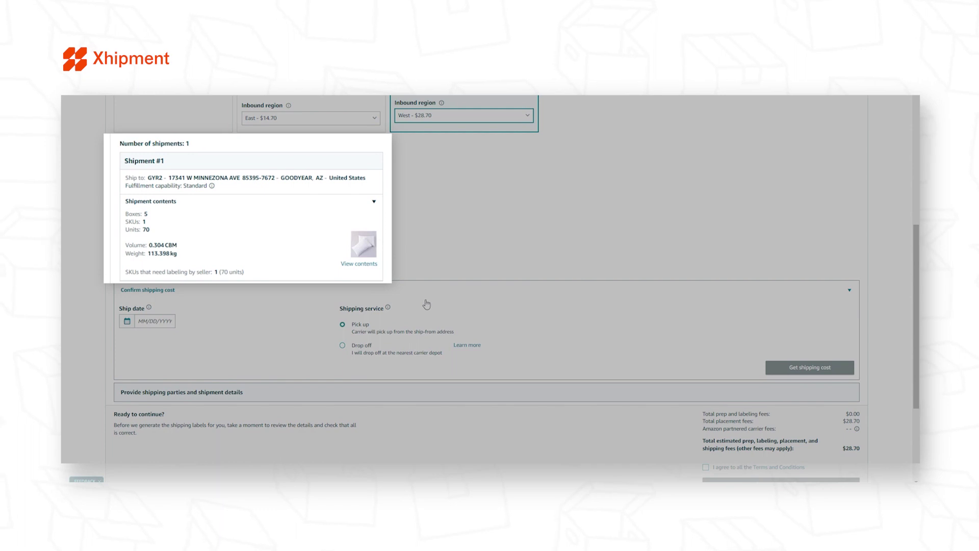
scroll(426, 304, up, 2)
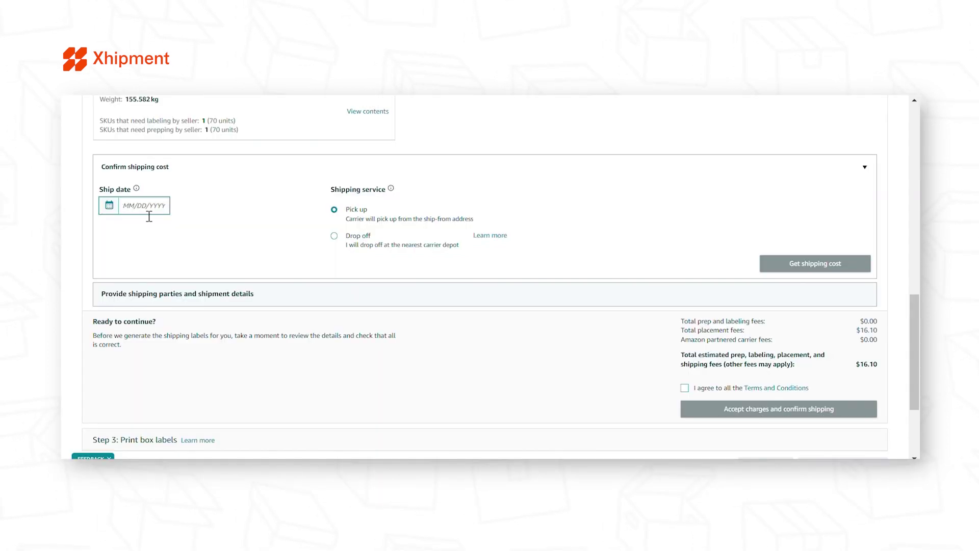
Step: Set ship date March 19, 2024 with carrier pick-up and request shipping cost quotes
click(151, 208)
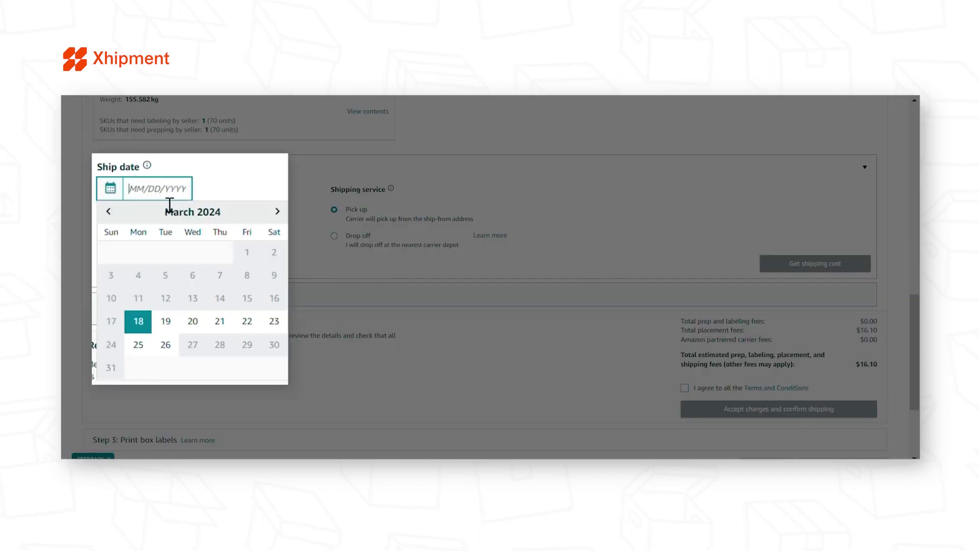
click(166, 320)
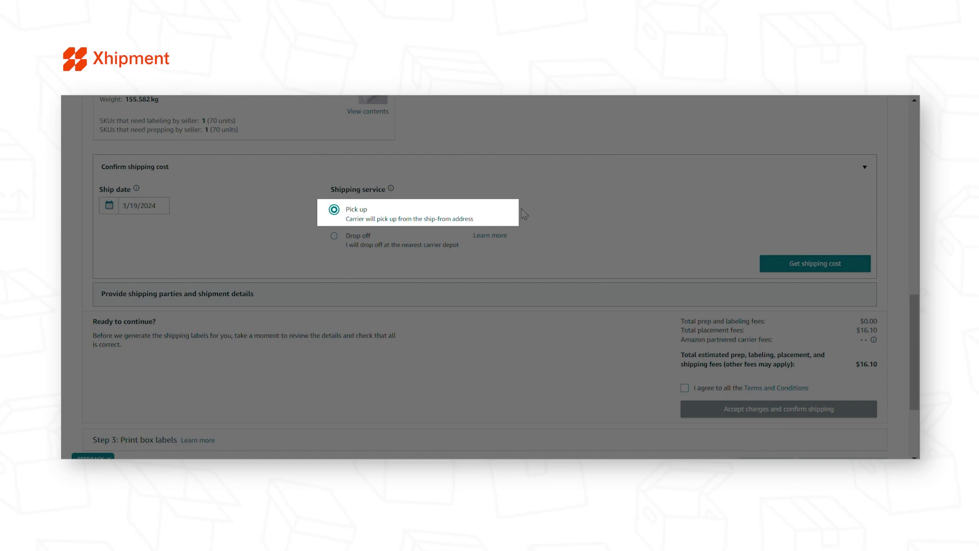
click(346, 214)
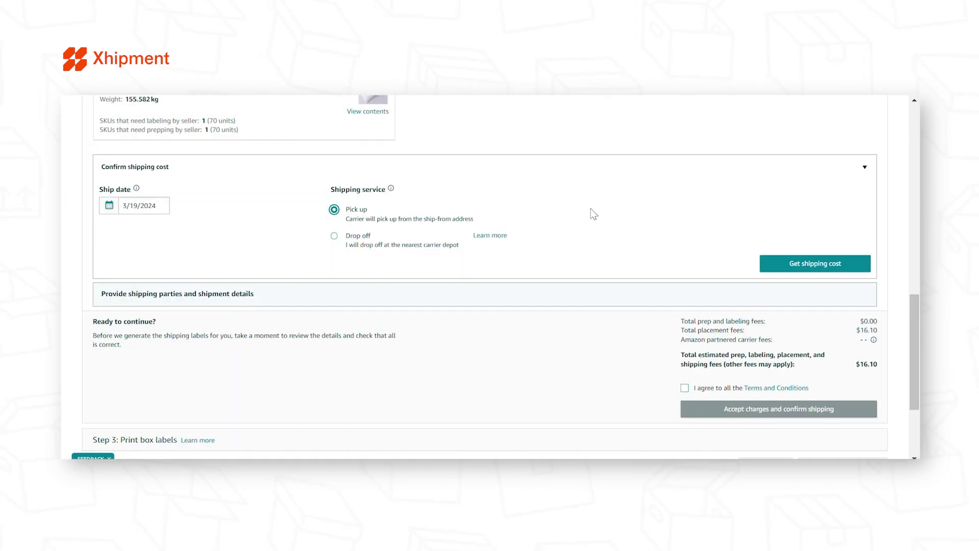
click(766, 262)
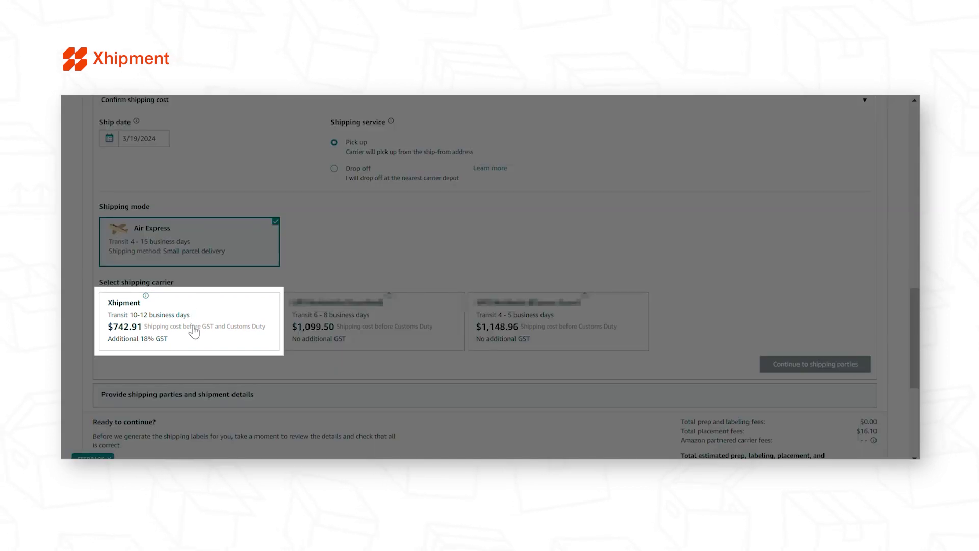
Step: Select the Xhipment carrier at $742.91 and continue to shipping parties
click(193, 330)
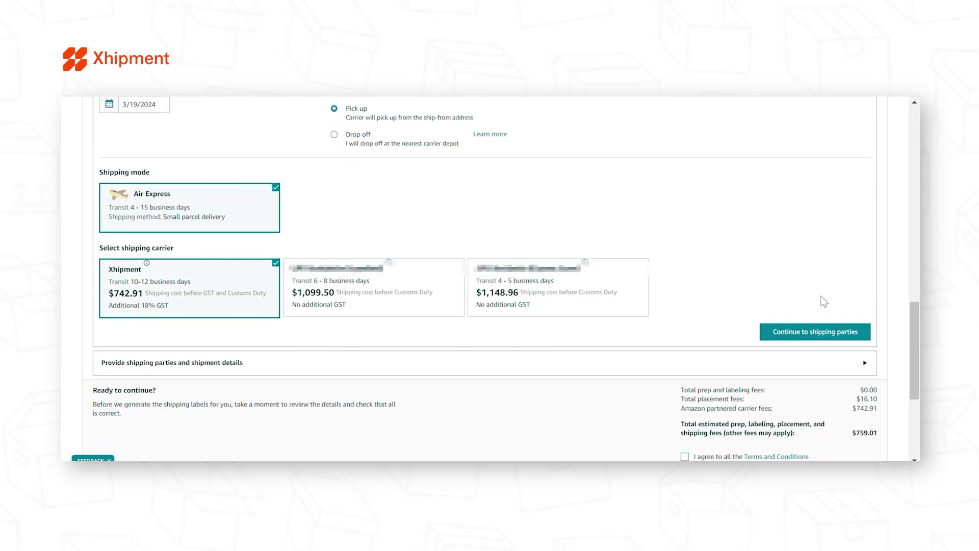
scroll(813, 272, down, 3)
click(818, 232)
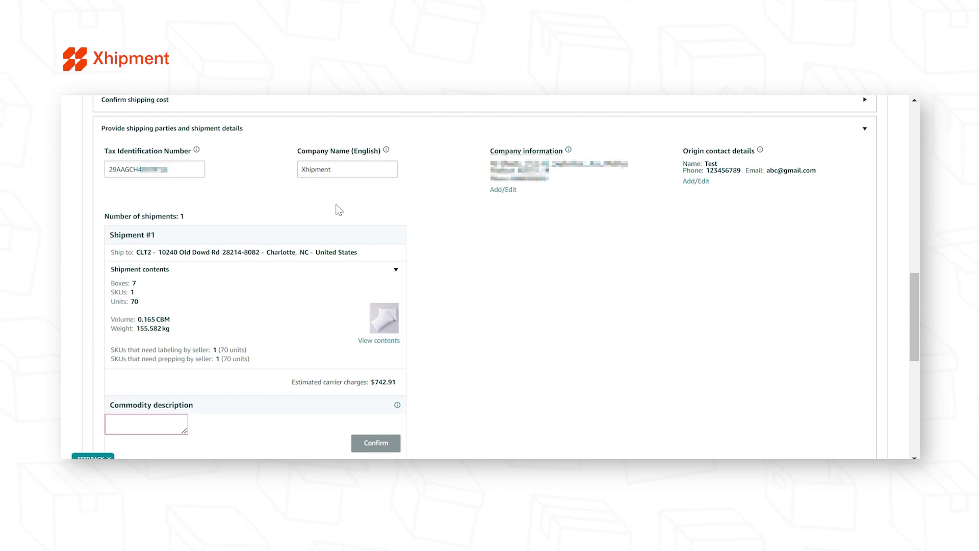
scroll(339, 210, down, 1)
scroll(186, 354, down, 1)
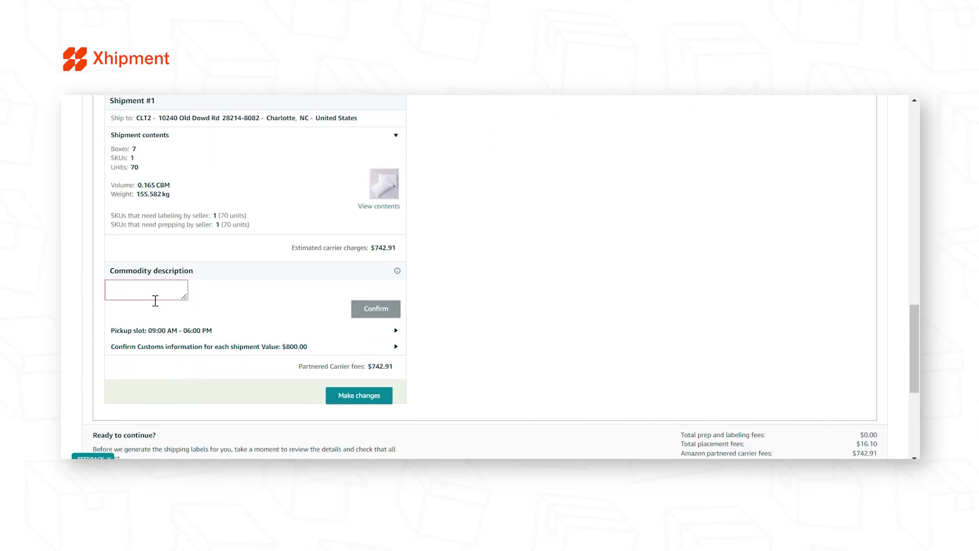
Step: Enter commodity description Pillow and choose the 09:00 AM - 06:00 PM pickup slot
click(153, 299)
text(Pillow)
scroll(239, 325, down, 1)
click(380, 244)
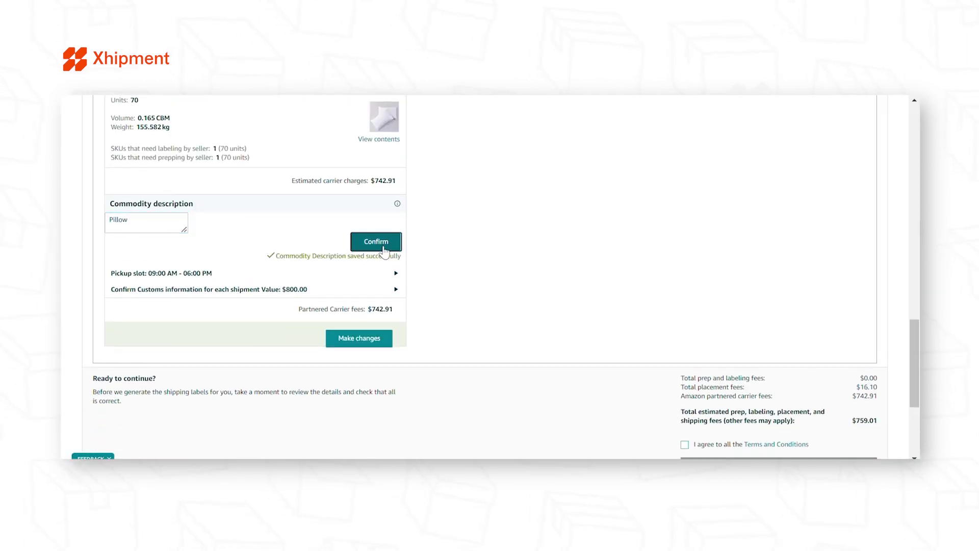
click(387, 277)
click(222, 300)
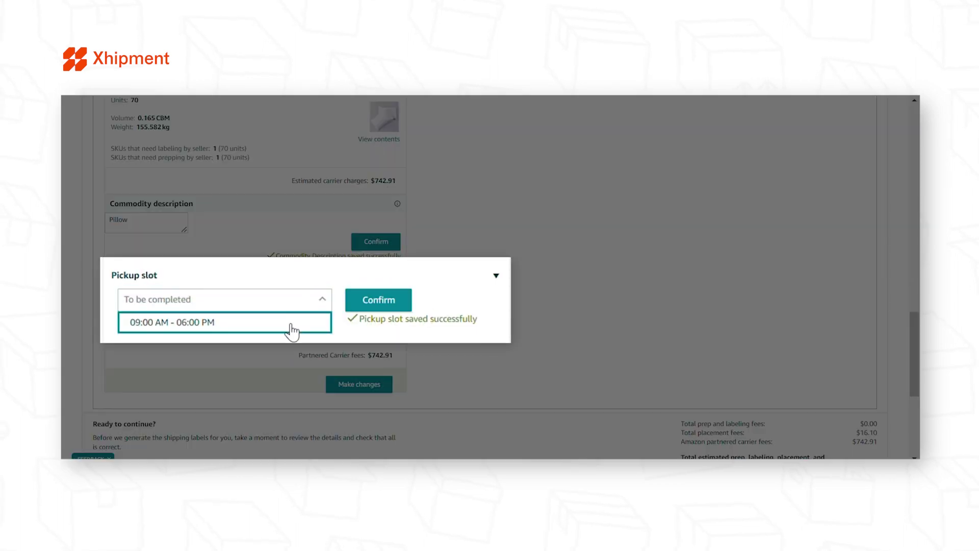
click(348, 329)
click(379, 306)
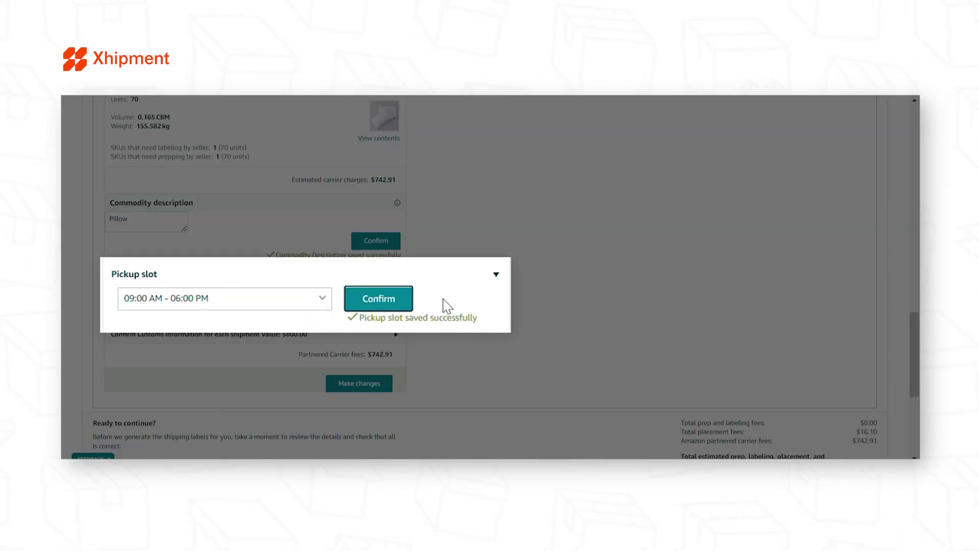
scroll(444, 306, down, 1)
Step: Expand customs information showing $800 declared value and save the shipment
click(393, 271)
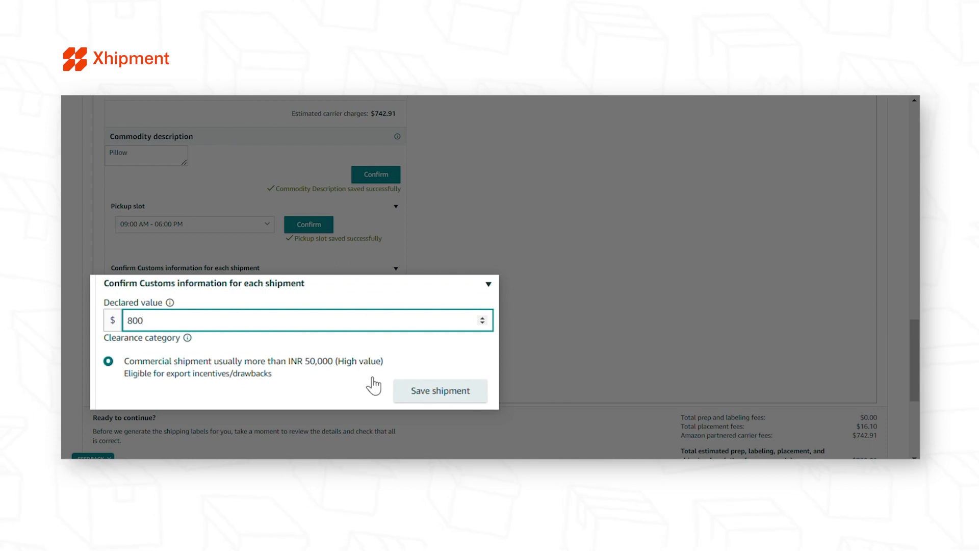
click(440, 392)
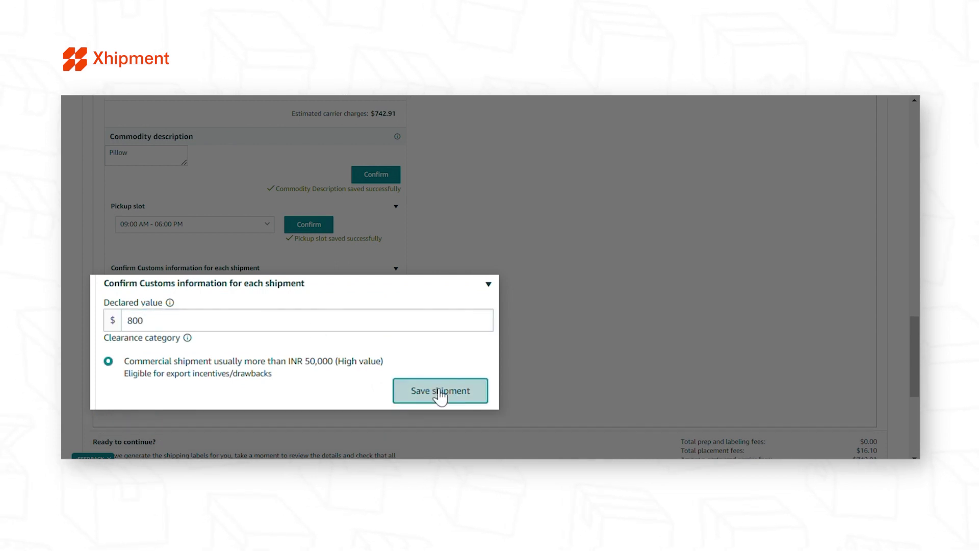
scroll(539, 327, down, 1)
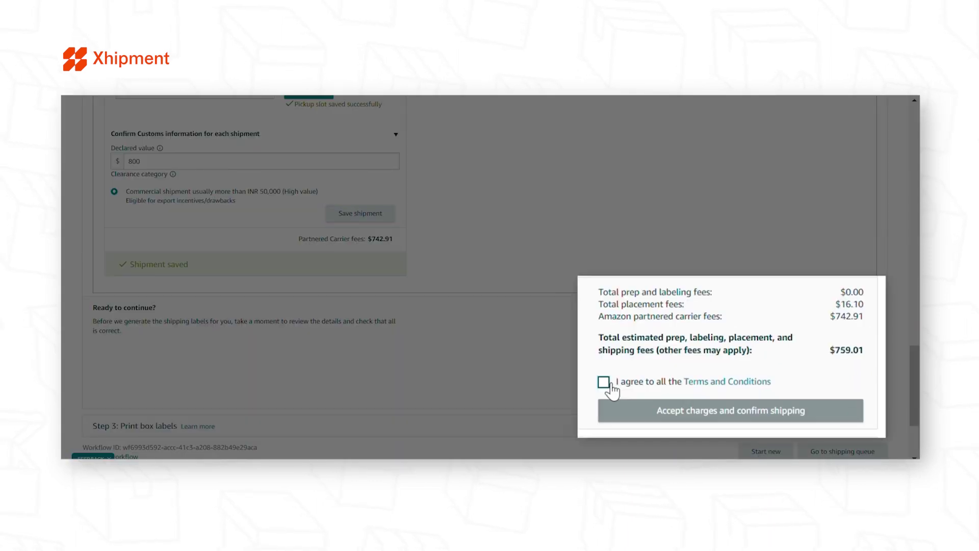
Step: Agree to the Terms and Conditions, accept charges and confirm shipping, dismiss feedback
click(605, 381)
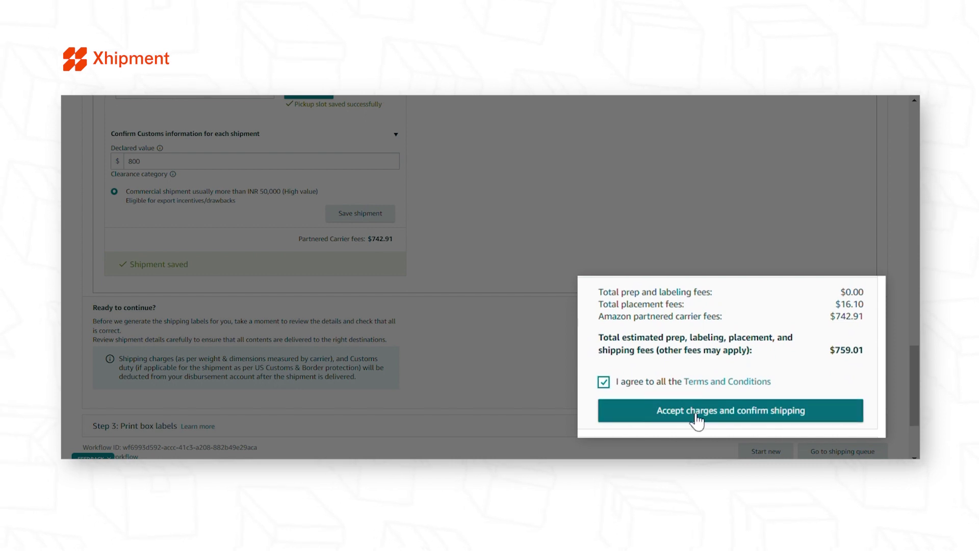
click(739, 417)
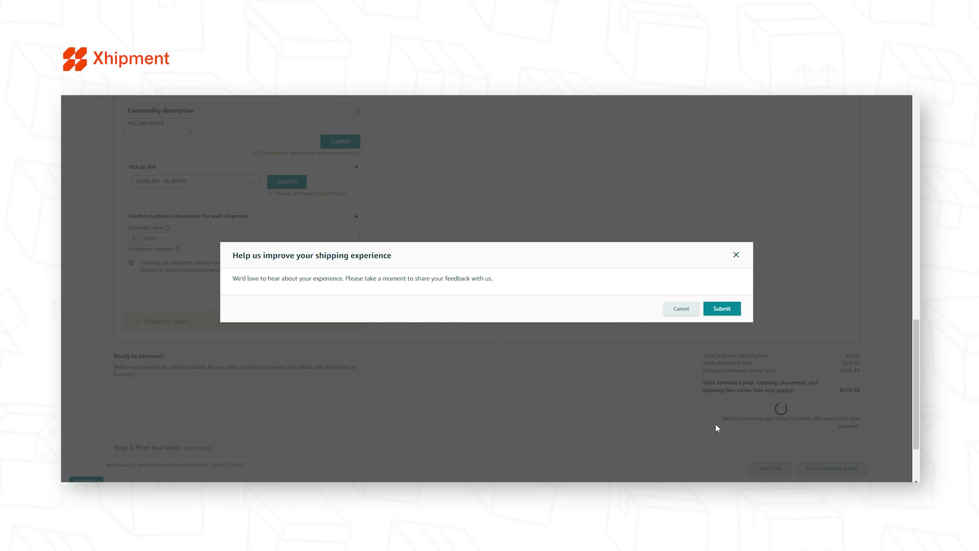
click(721, 309)
scroll(507, 380, up, 2)
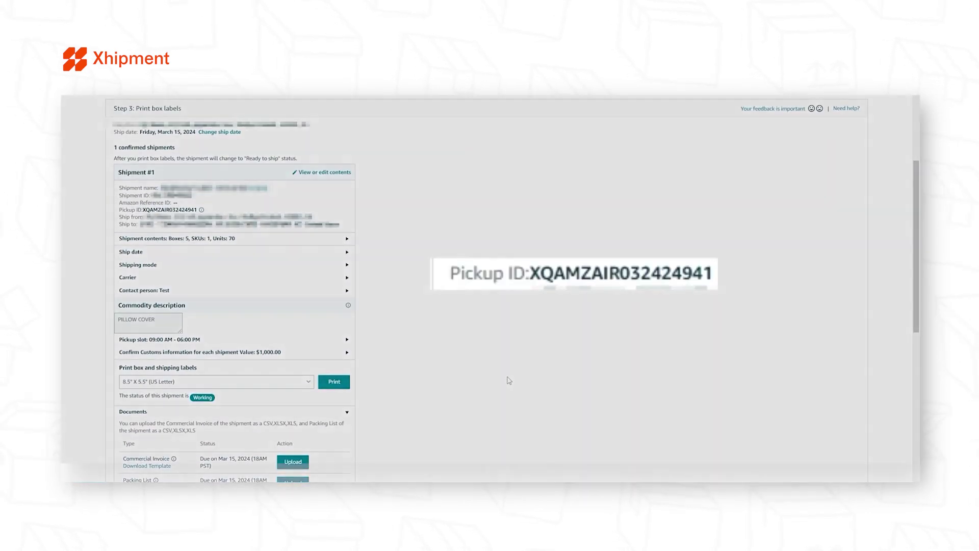